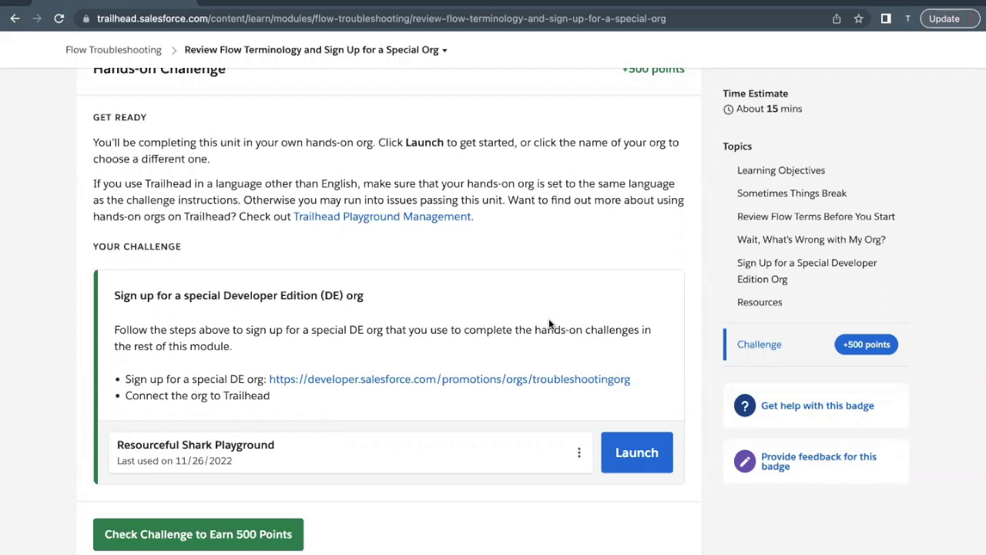
Step: Select the special DE org sign-up link text in the Hands-on Challenge section
drag(258, 379, 424, 383)
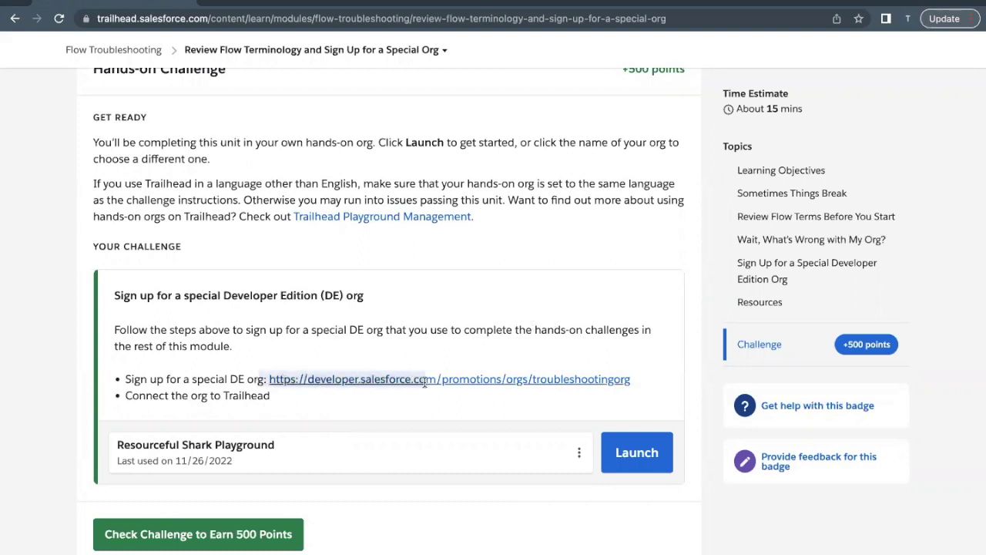
Step: Open the troubleshooting org sign-up form and retype the first and last name
click(409, 409)
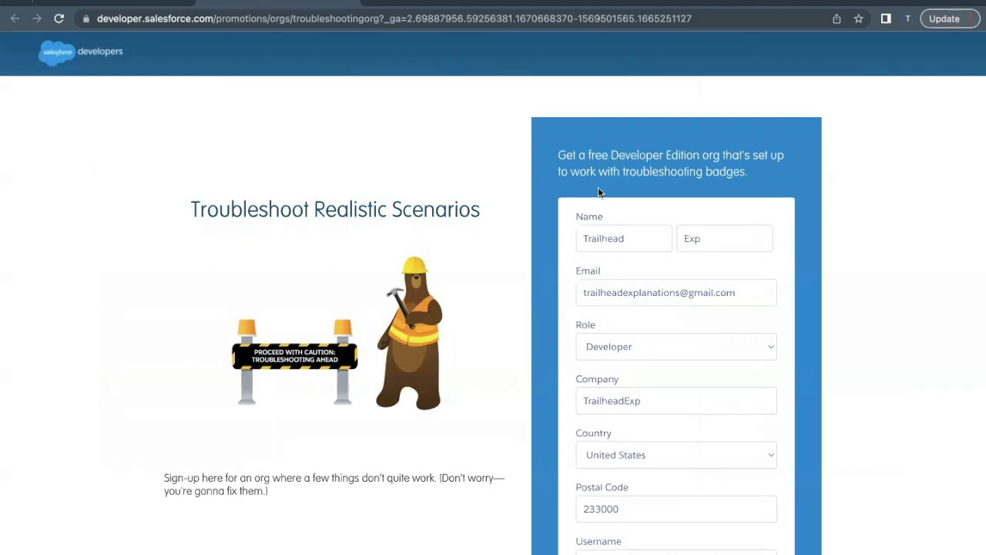
double_click(627, 239)
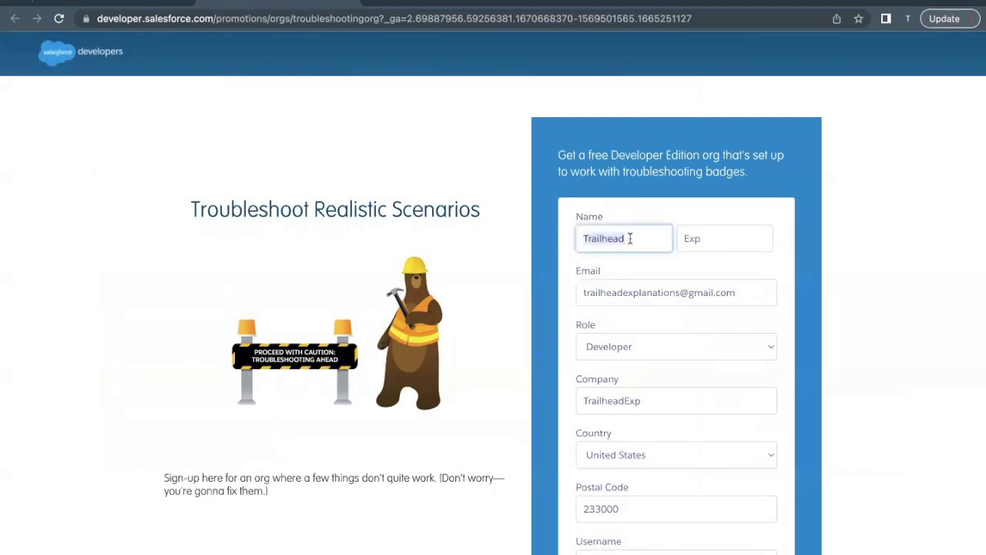
text(Trailhead)
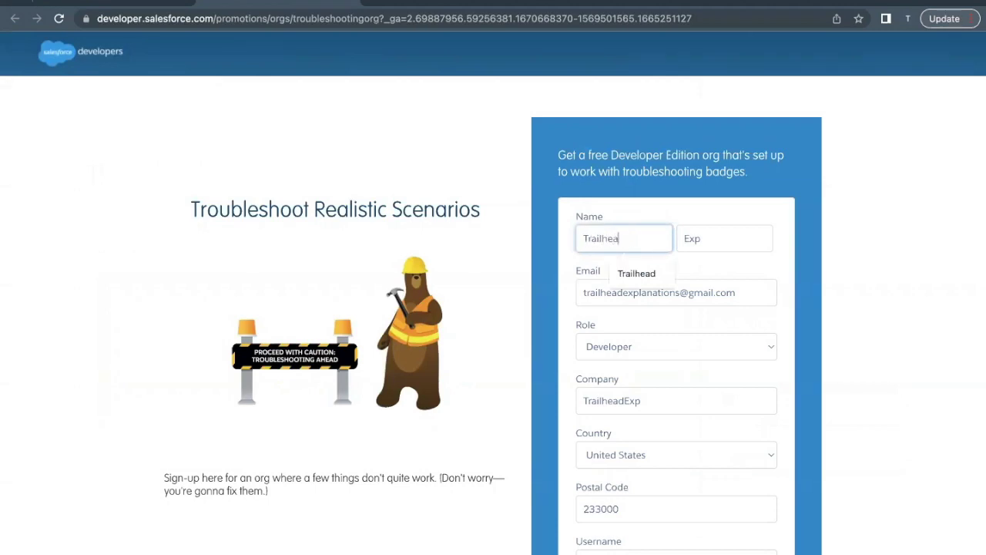
double_click(703, 240)
text(Exp)
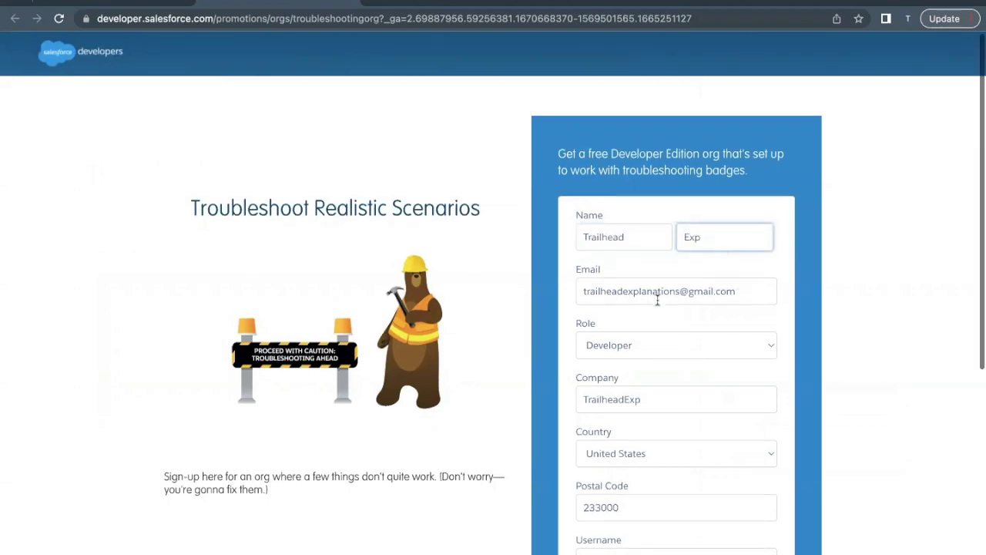
Step: Review the email address field and scroll down through the rest of the form
scroll(689, 282, down, 1)
click(700, 275)
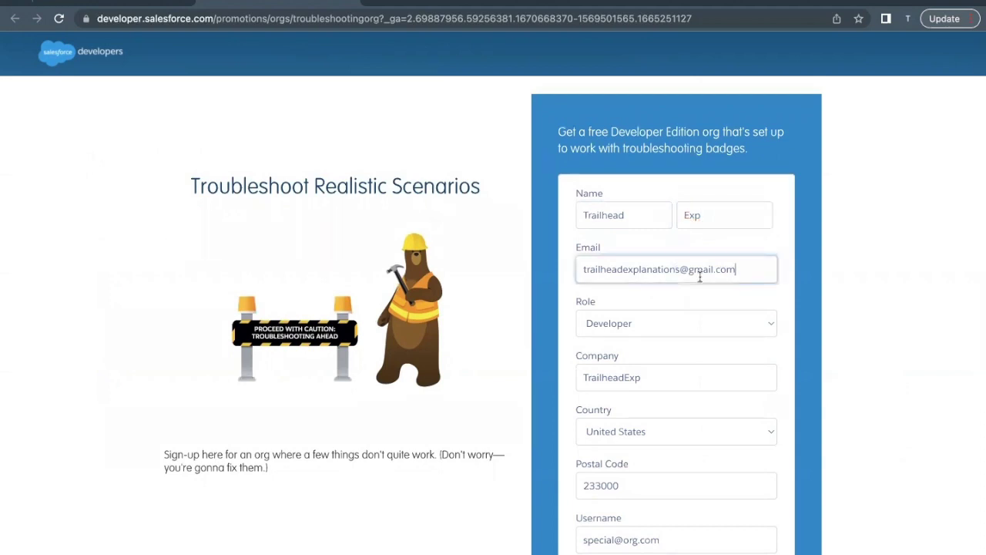
key(shift+End)
key(ctrl+a)
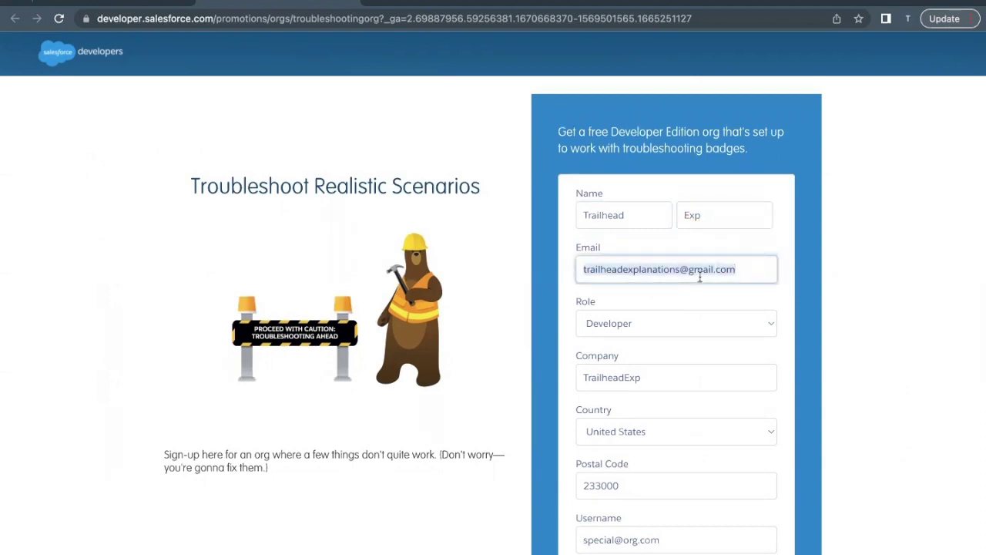
key(Right)
scroll(700, 277, down, 1)
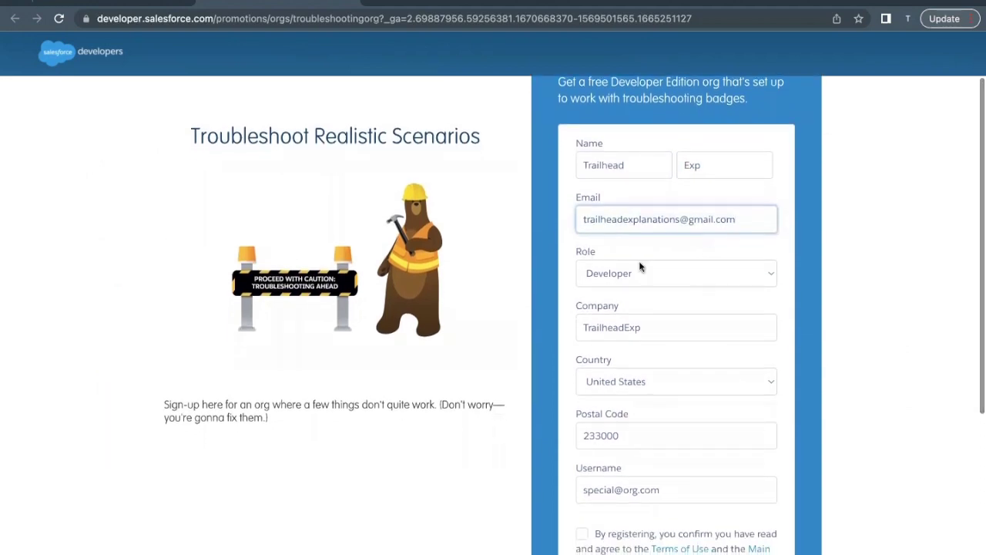
scroll(632, 265, down, 1)
scroll(640, 242, down, 1)
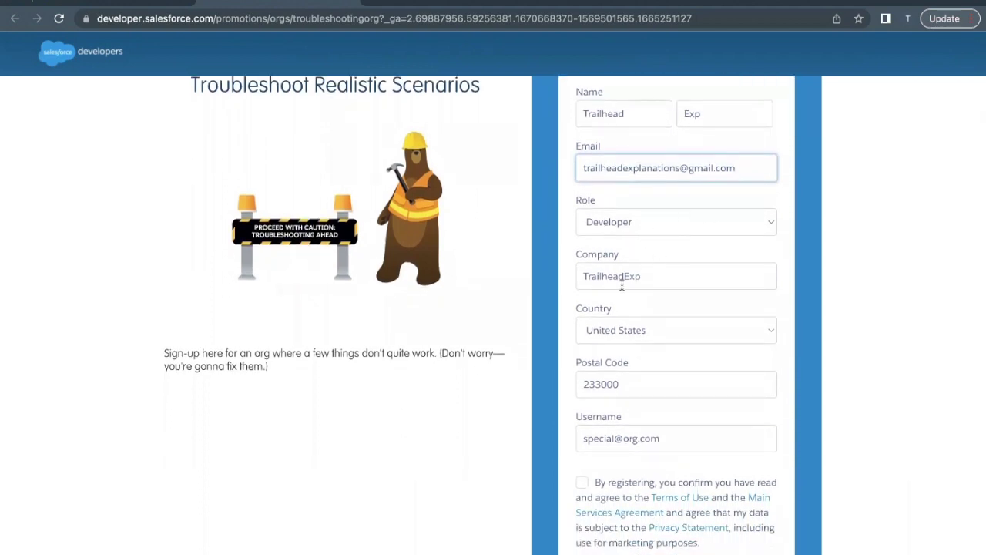
scroll(622, 285, down, 1)
Step: Check the company name and retype the postal code
click(645, 223)
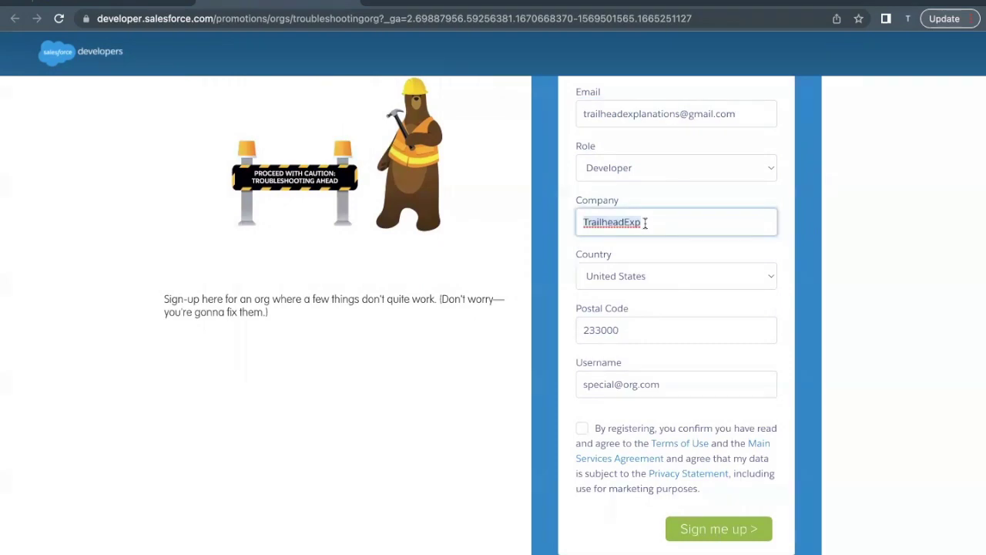
double_click(644, 222)
scroll(645, 222, down, 1)
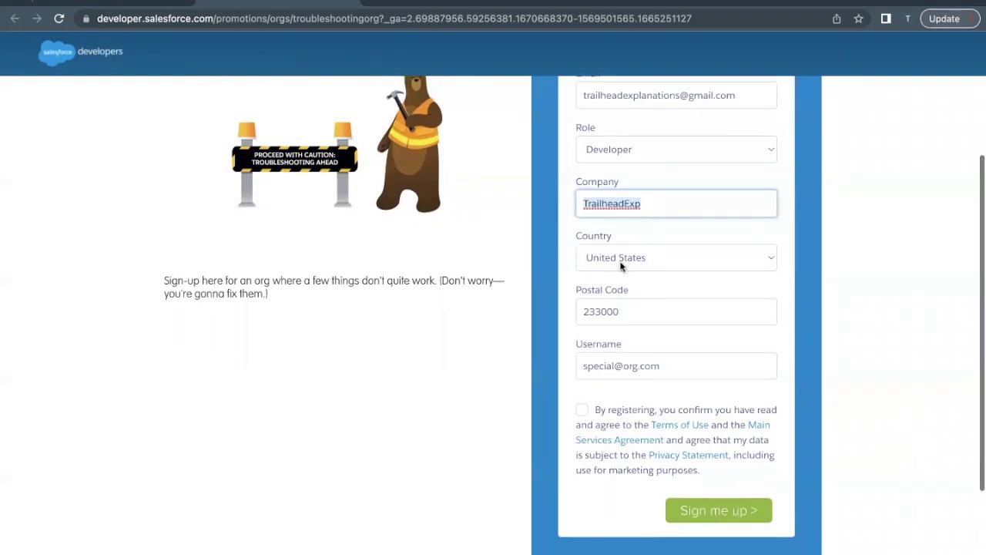
double_click(624, 313)
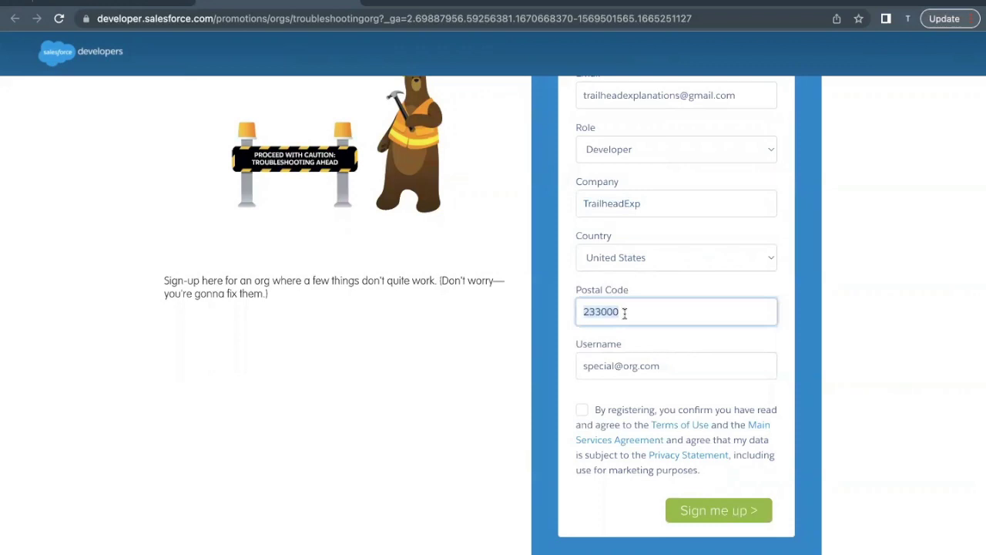
text(233000)
scroll(624, 311, down, 1)
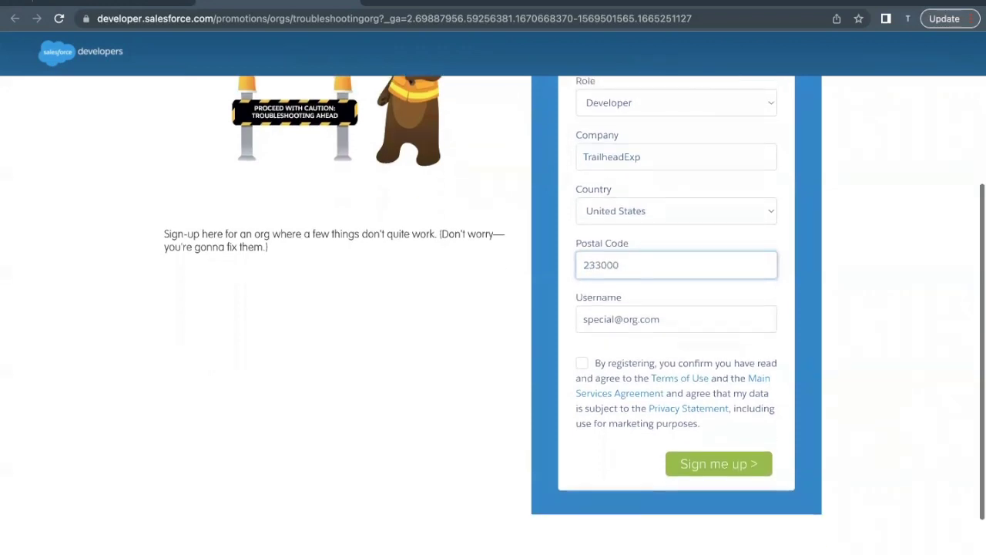
Step: Append '1' to the username and agree to the terms of use
click(613, 323)
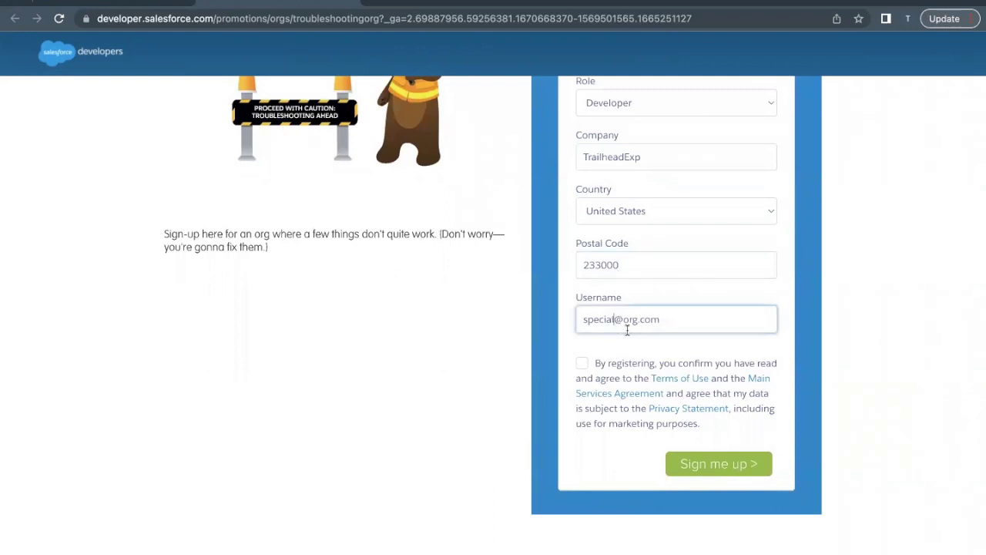
text(1)
scroll(626, 302, up, 2)
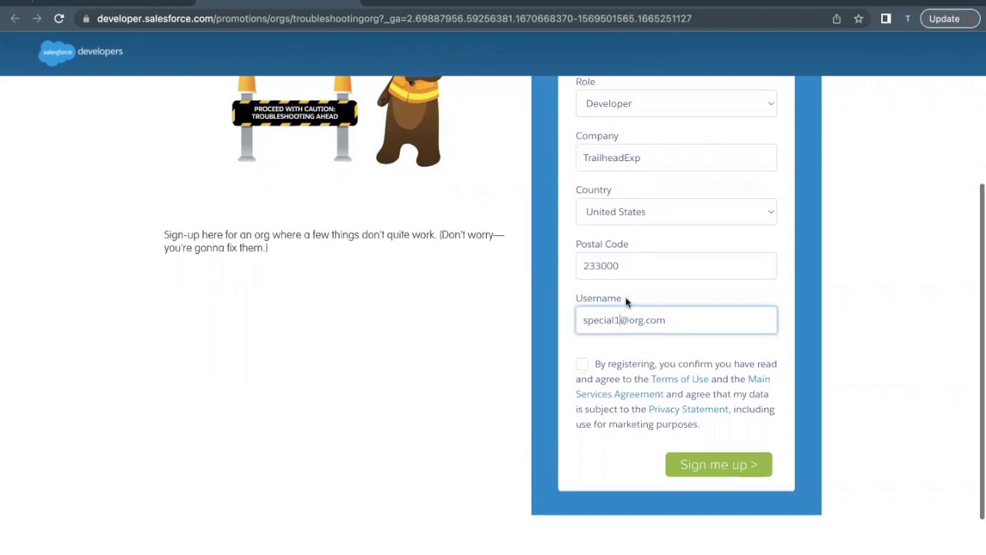
scroll(626, 302, down, 1)
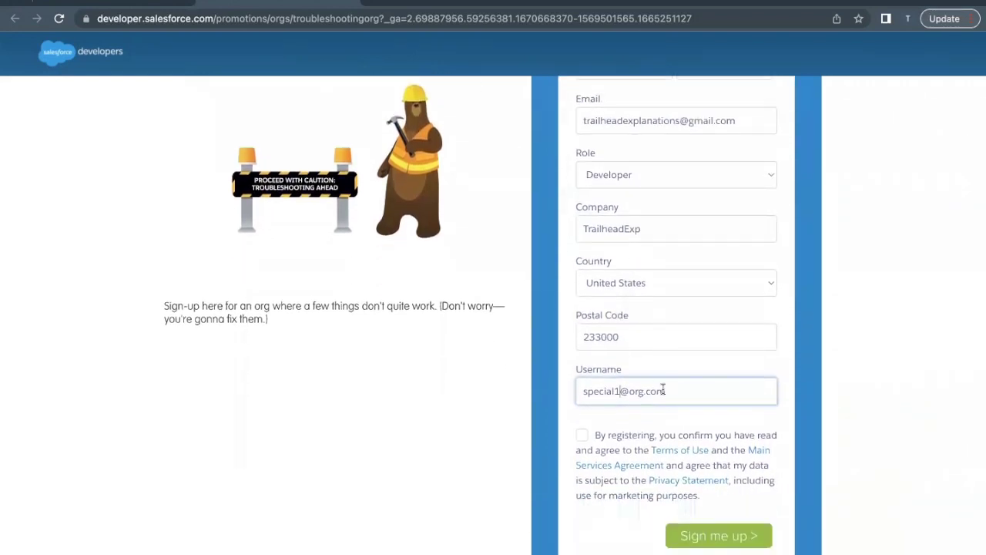
scroll(661, 388, down, 1)
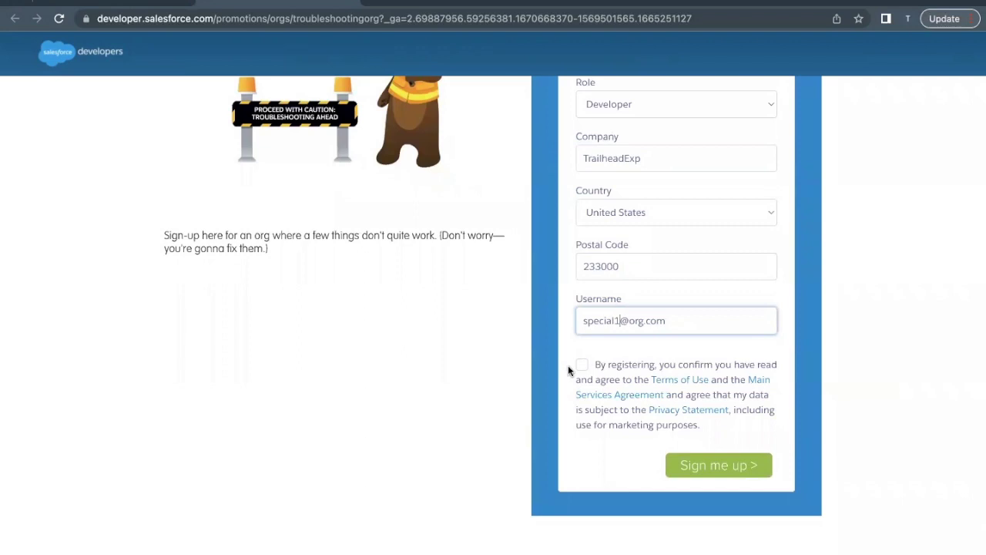
click(584, 366)
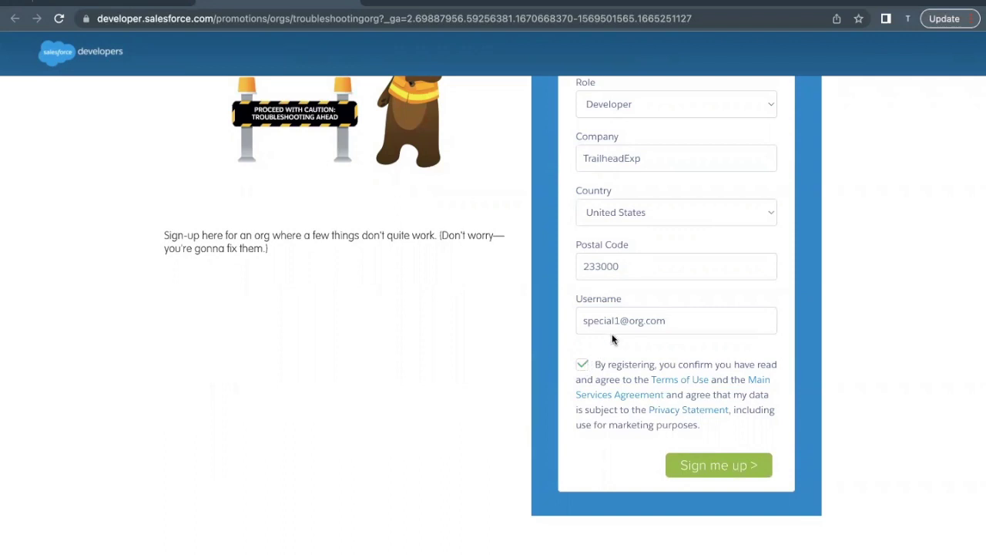
Step: Fix the position of the added '1' in the username and submit the sign-up form
scroll(612, 334, up, 1)
drag(663, 338, 568, 341)
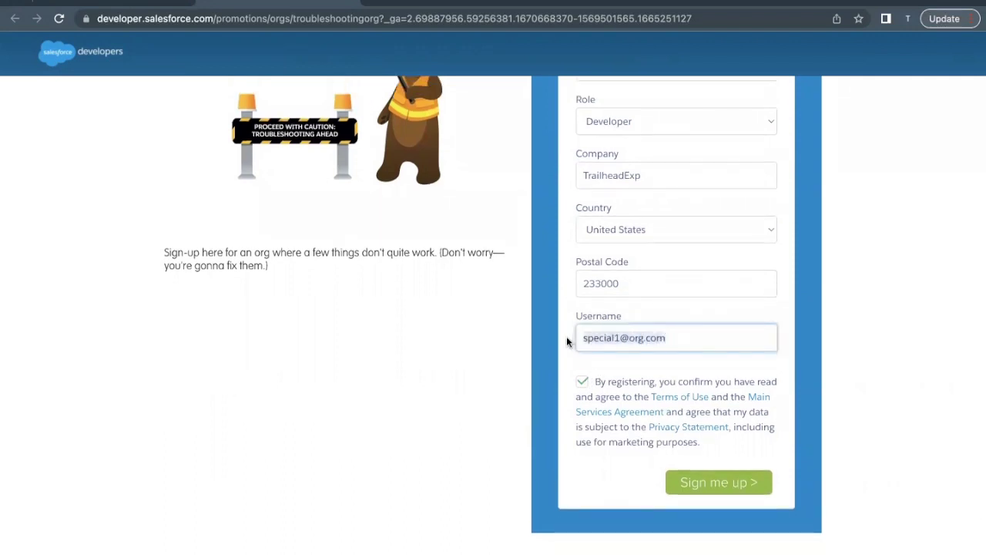
click(618, 340)
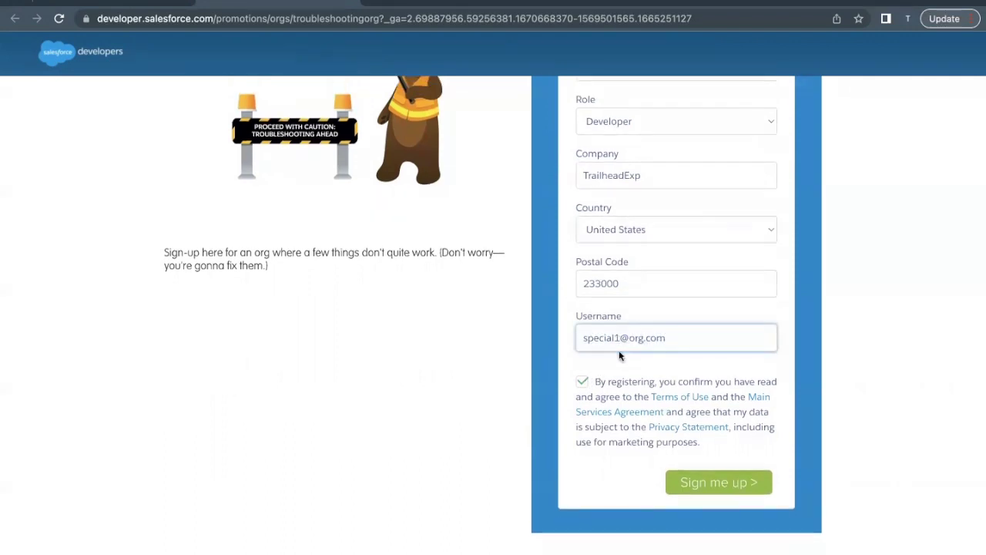
key(BackSpace)
click(609, 361)
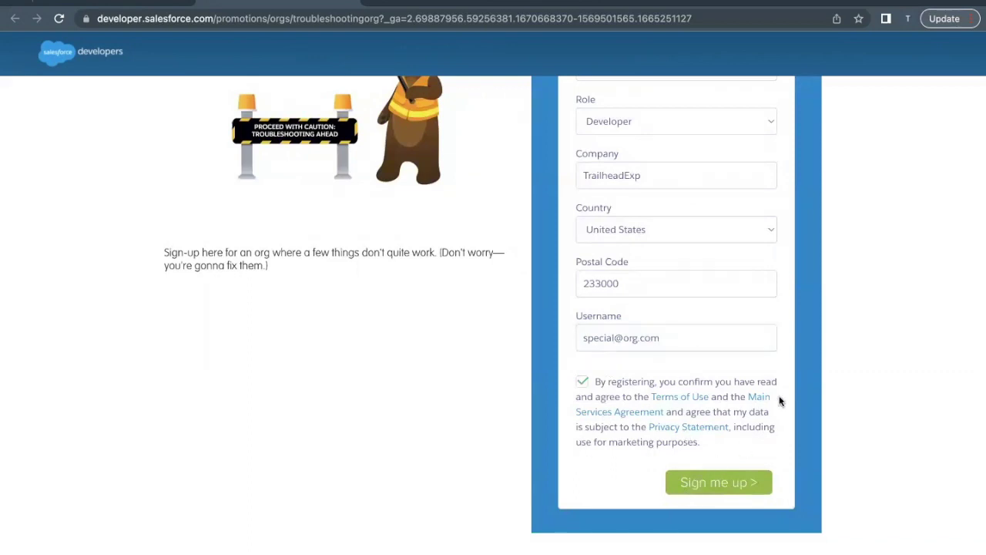
click(615, 339)
text(1)
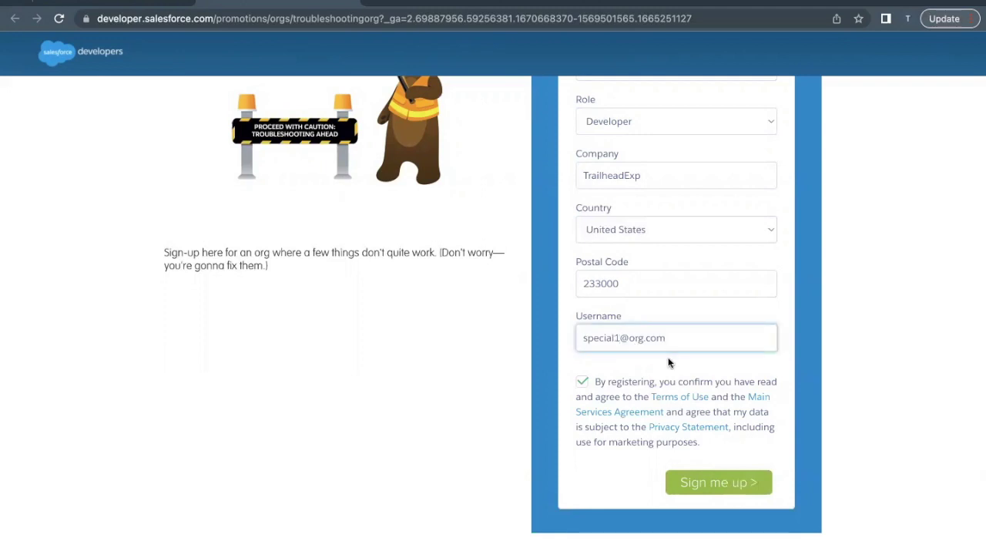
scroll(667, 361, down, 1)
scroll(716, 369, up, 1)
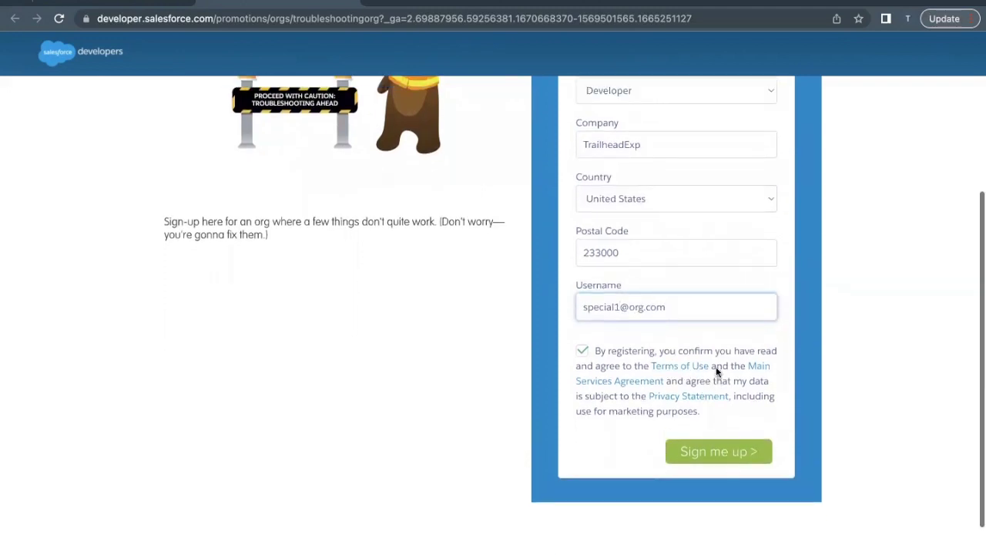
click(717, 458)
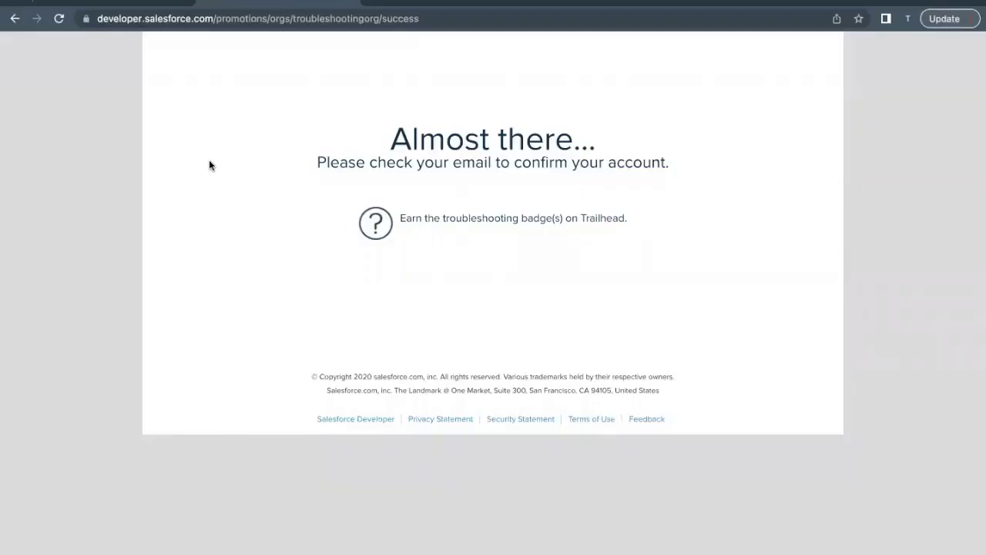
Step: Open the newest 'Your Developer Edition Login Information' email in the Gmail inbox
click(100, 4)
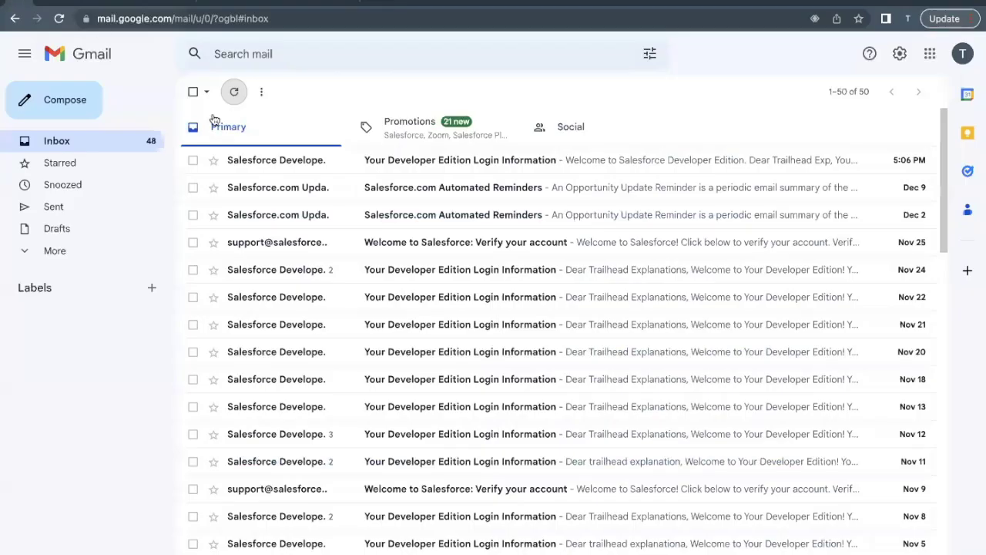
click(322, 171)
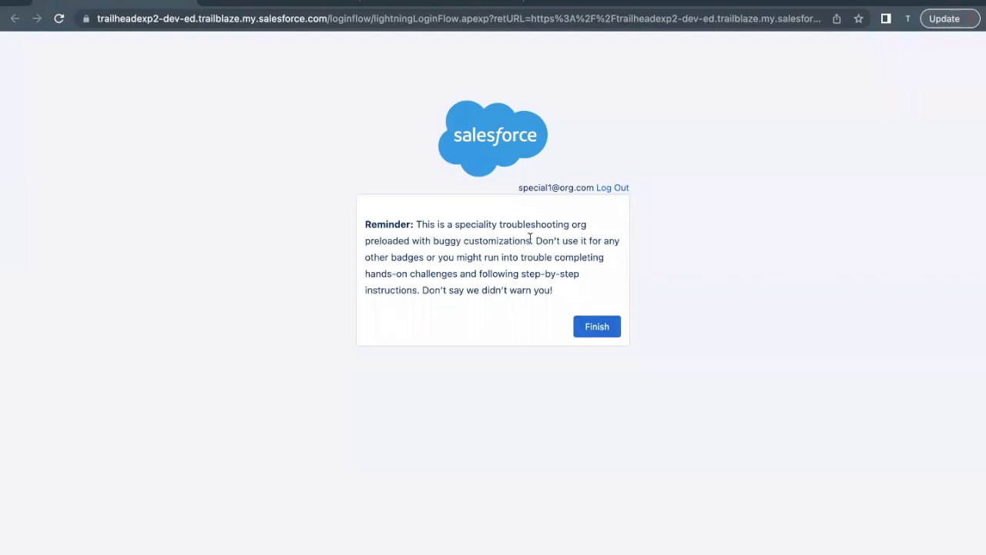
Step: Read the buggy-customizations reminder for the troubleshooting org and click Finish
drag(535, 240, 596, 260)
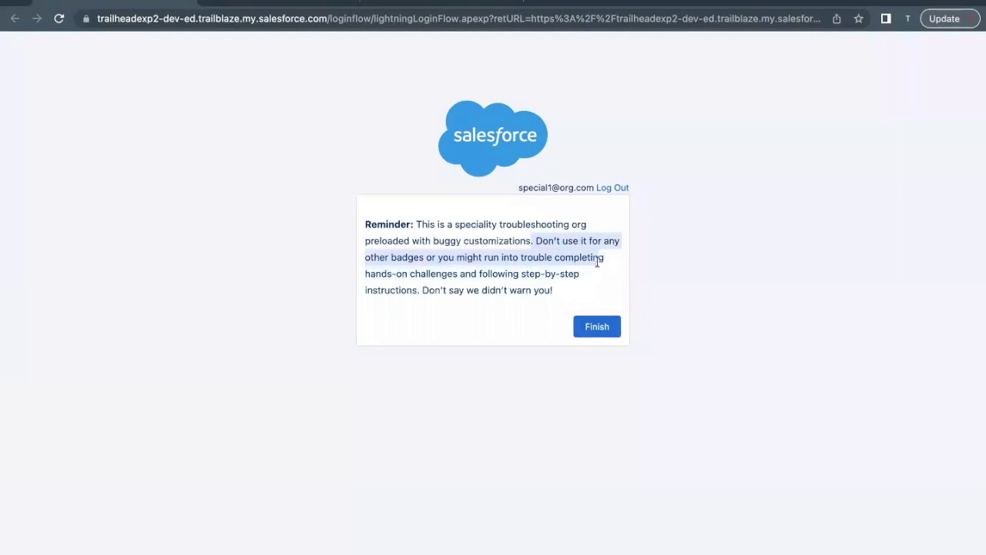
drag(459, 273, 380, 274)
click(425, 274)
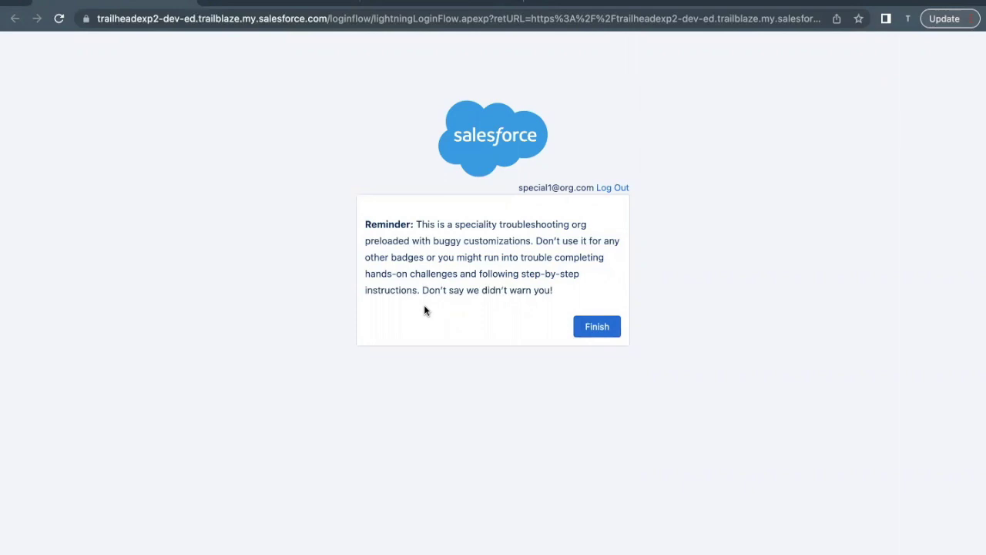
click(598, 329)
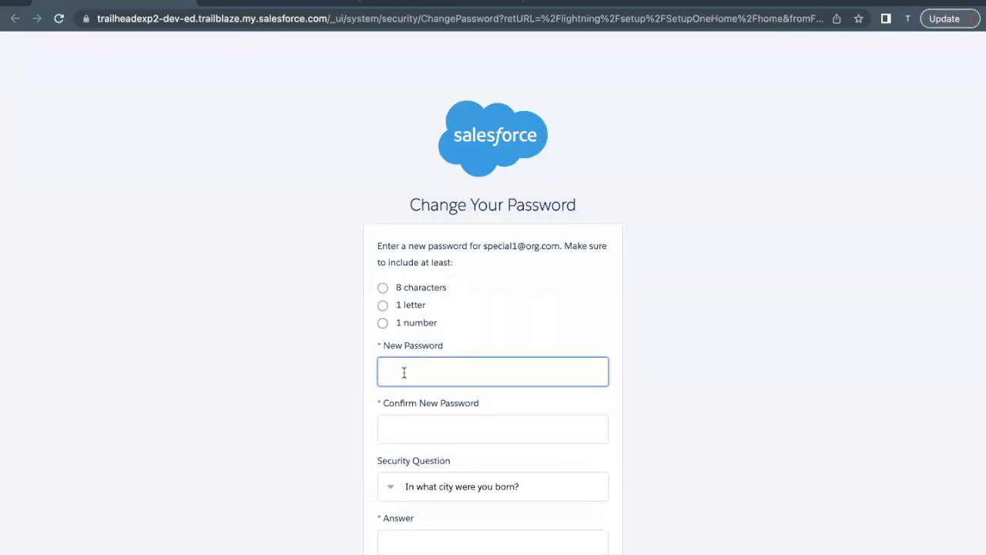
Step: Enter and confirm the new password, answer the city-of-birth security question, and submit
text(abcde)
text(••••)
key(Tab)
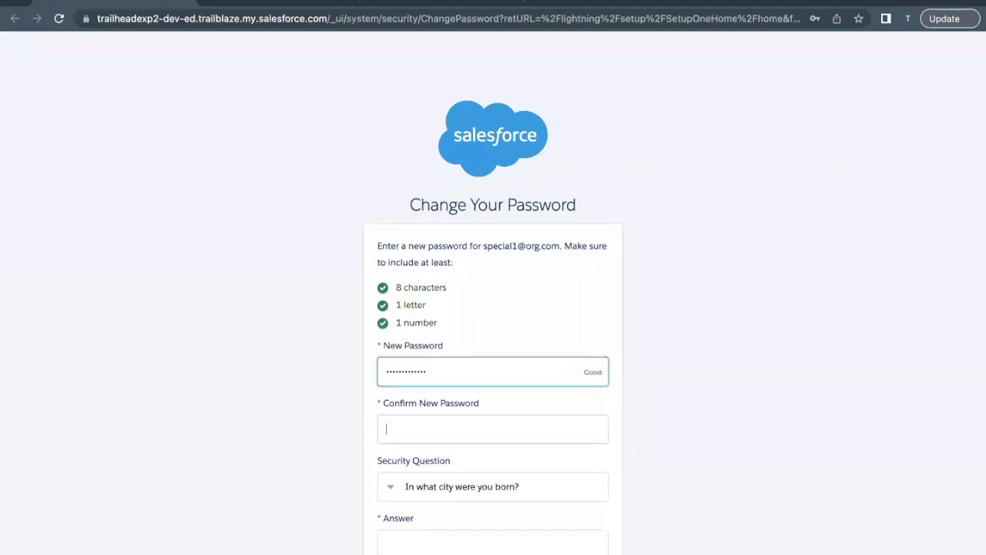
text(•••••••••••)
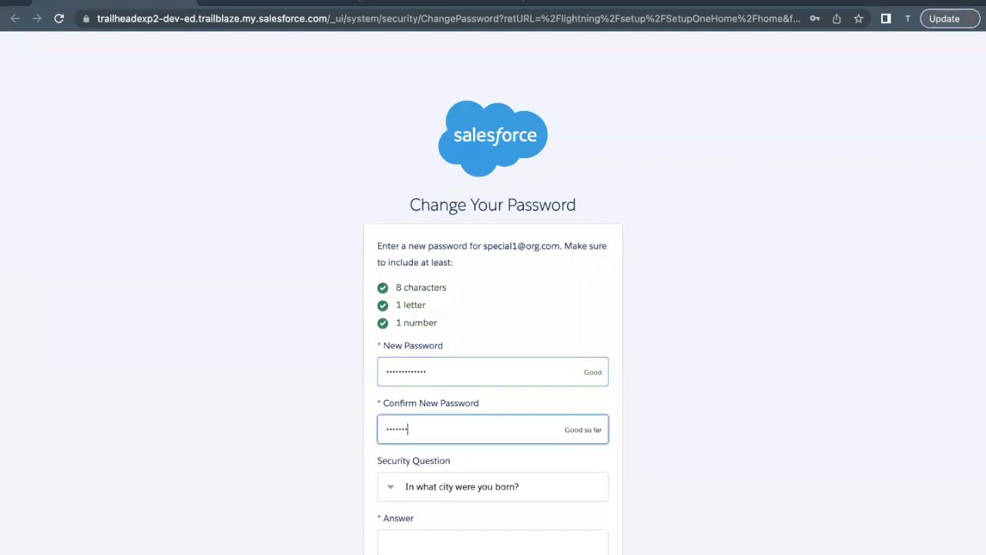
text(••)
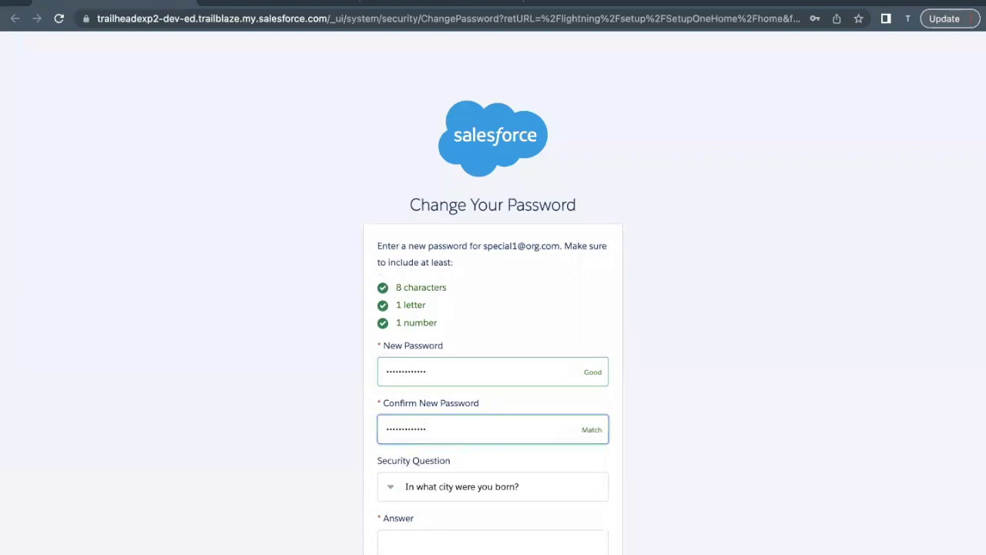
key(Tab)
key(Tab)
scroll(674, 293, down, 1)
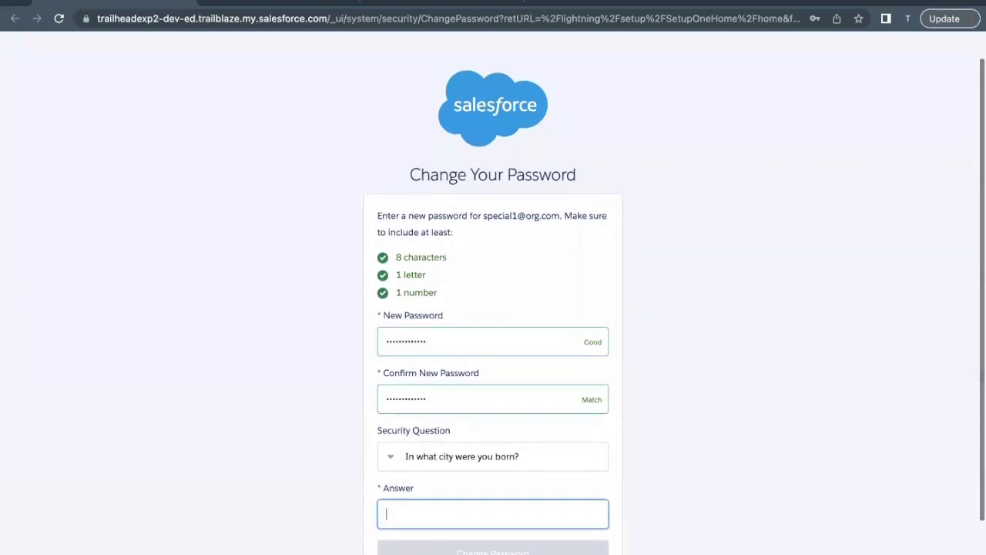
text(nyu)
scroll(401, 410, down, 1)
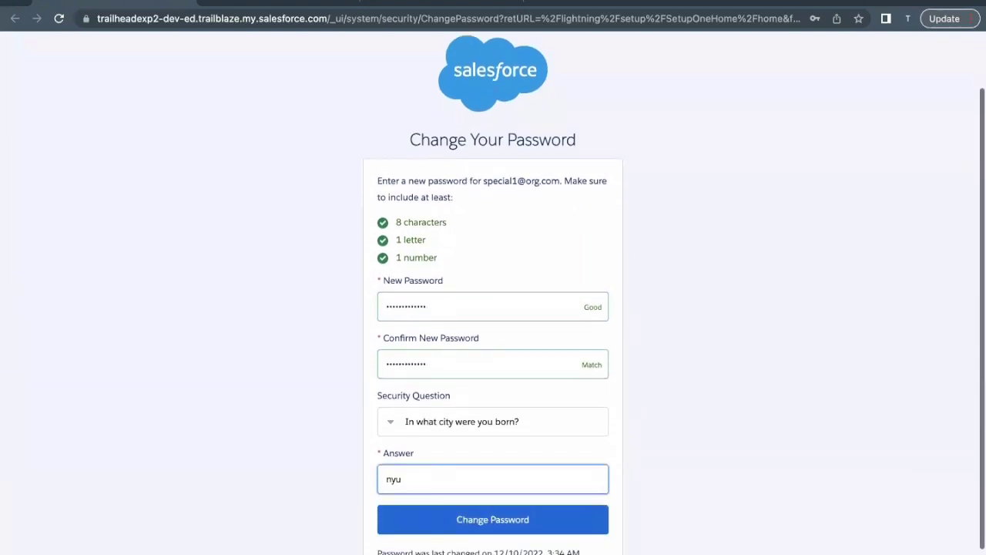
click(401, 413)
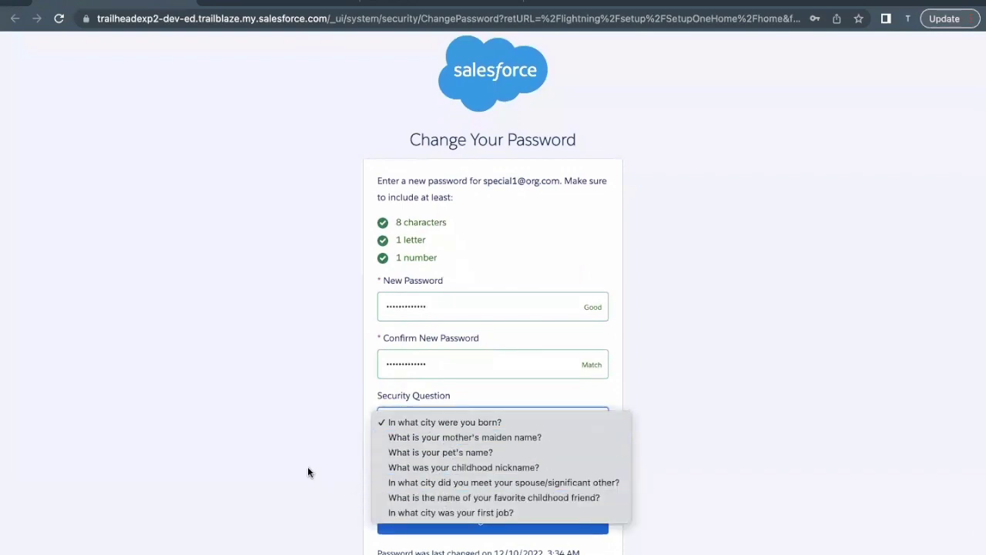
click(308, 472)
click(403, 519)
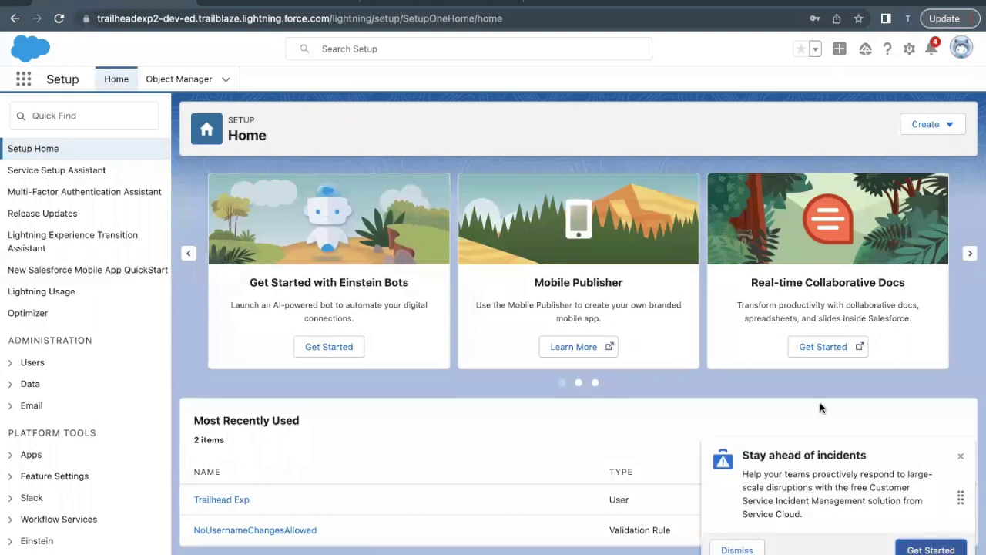
Step: Dismiss the 'Stay ahead of incidents' promotion on Setup Home
click(961, 456)
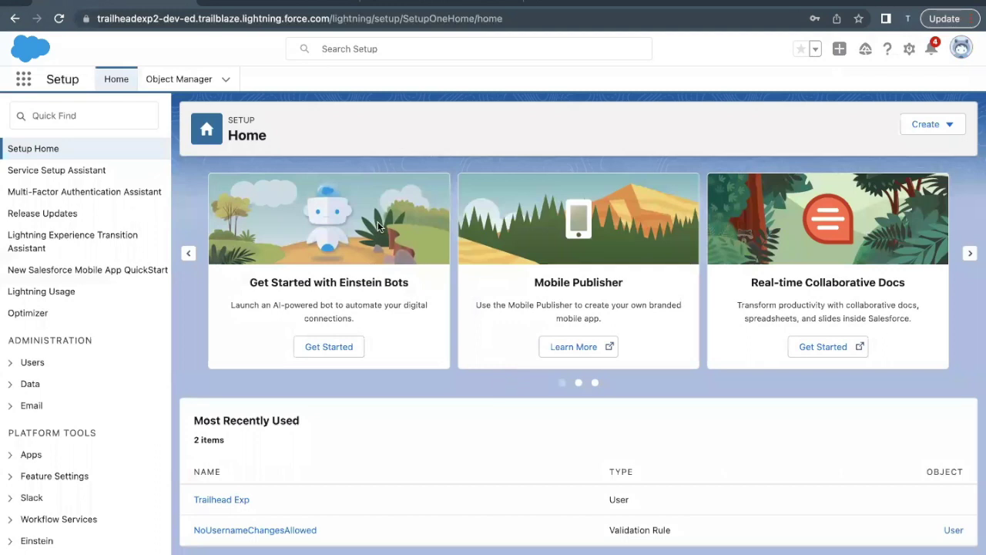
Step: On the Trailhead challenge, choose Connect Org from the hands-on org list
click(291, 6)
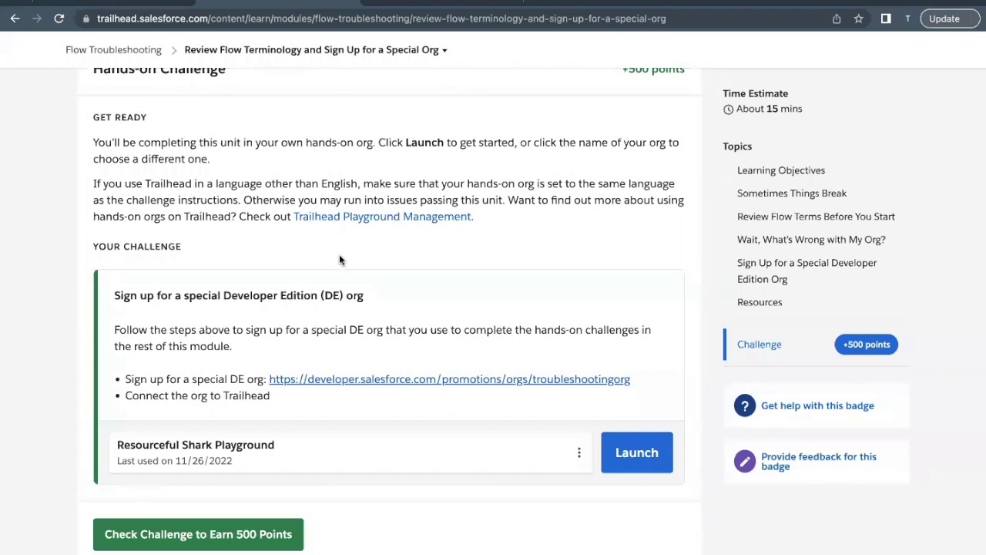
scroll(430, 315, down, 1)
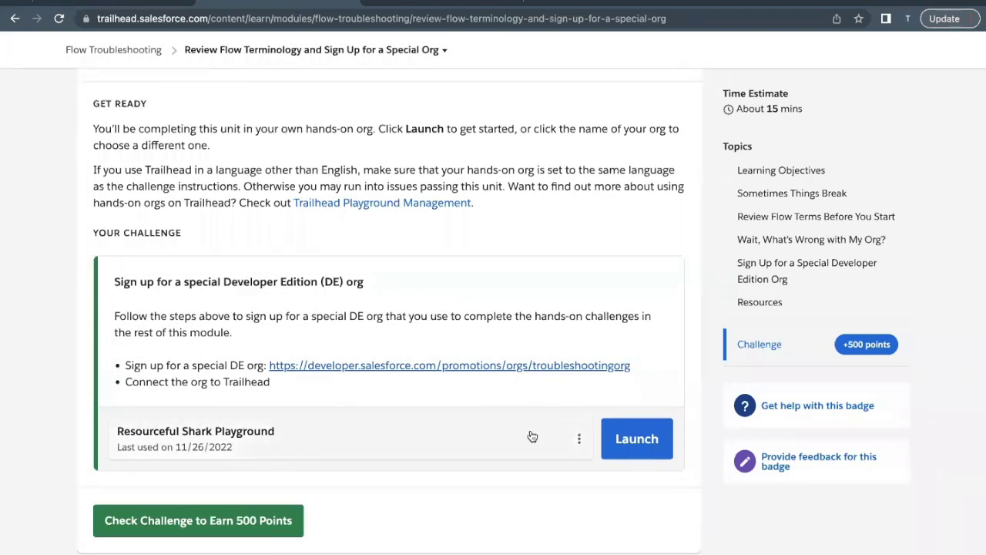
click(580, 438)
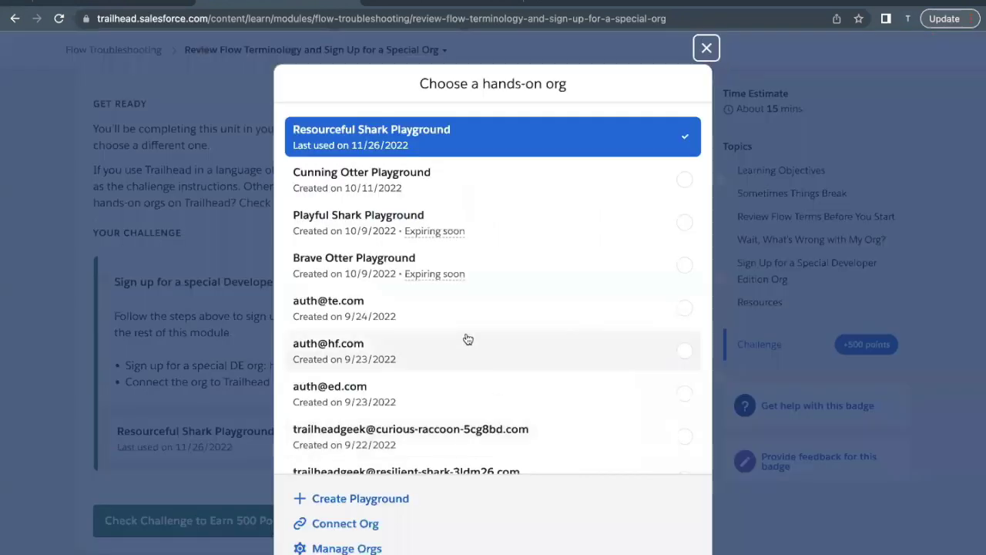
scroll(465, 339, down, 1)
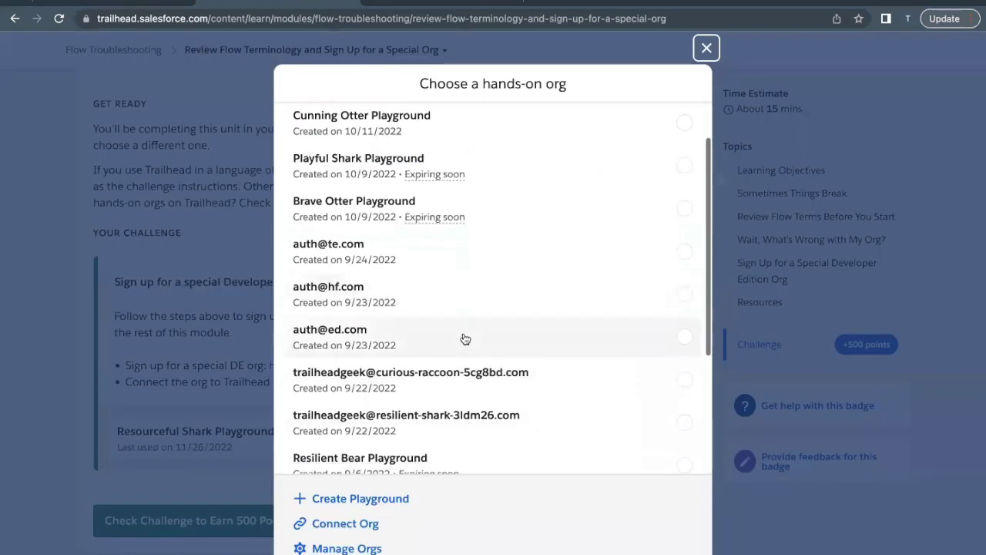
click(345, 523)
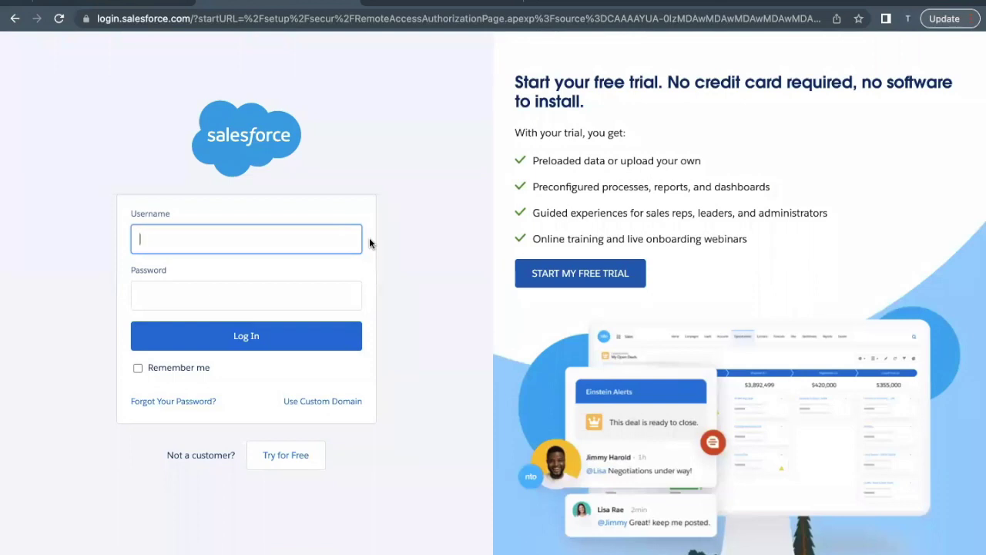
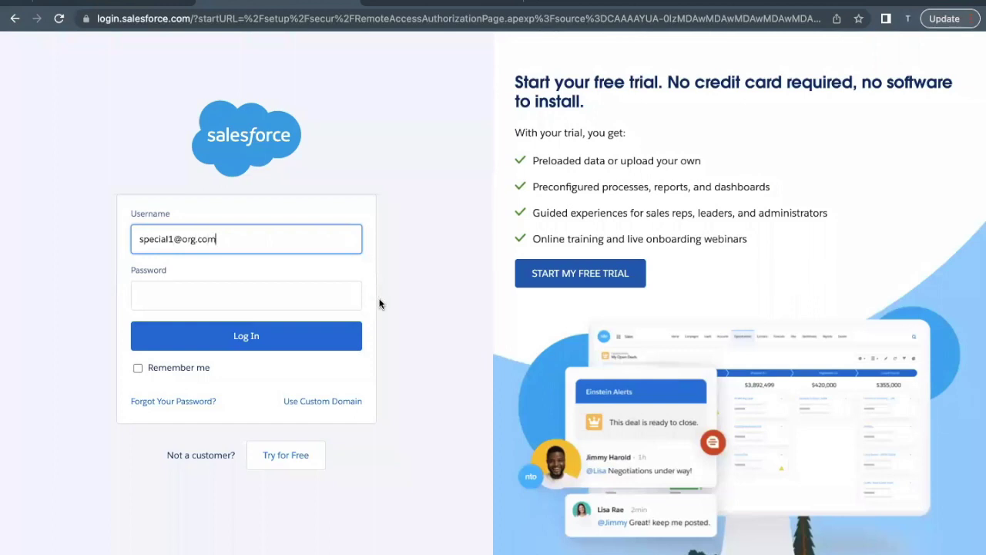
Step: Log in with the troubleshooting org's username and new password
click(340, 301)
text(•)
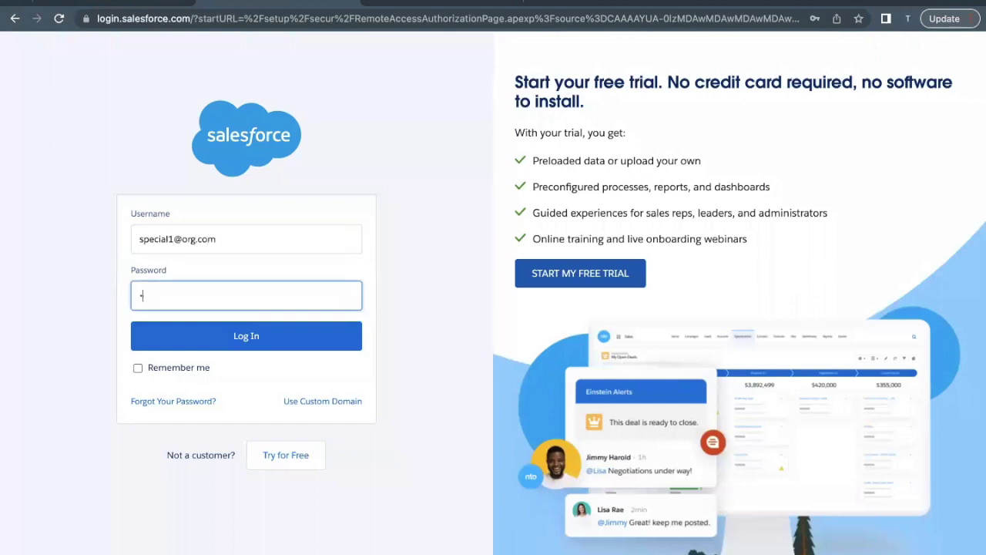
text(••••••••••)
click(345, 339)
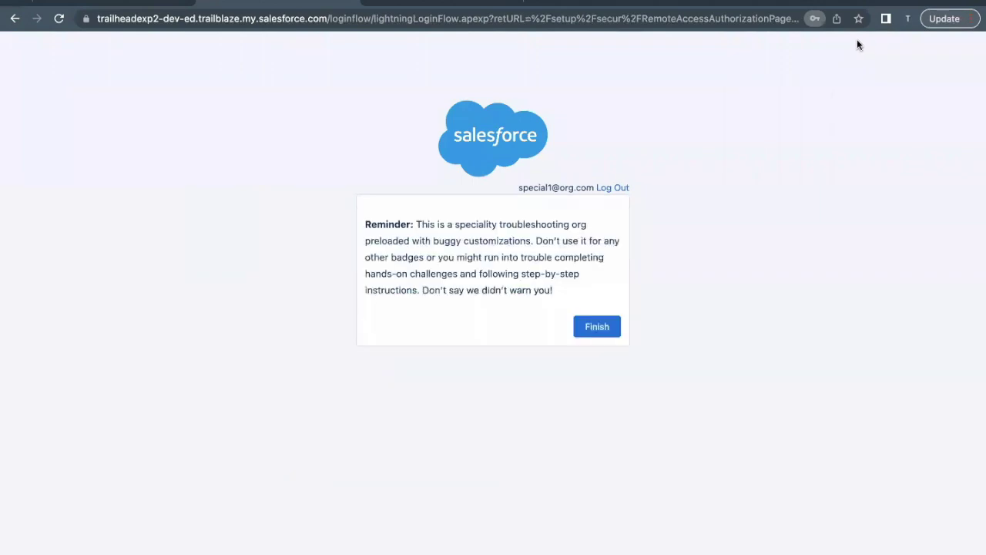
Step: Dismiss the org reminder and allow the Trailhead Connected App access
drag(563, 296, 438, 274)
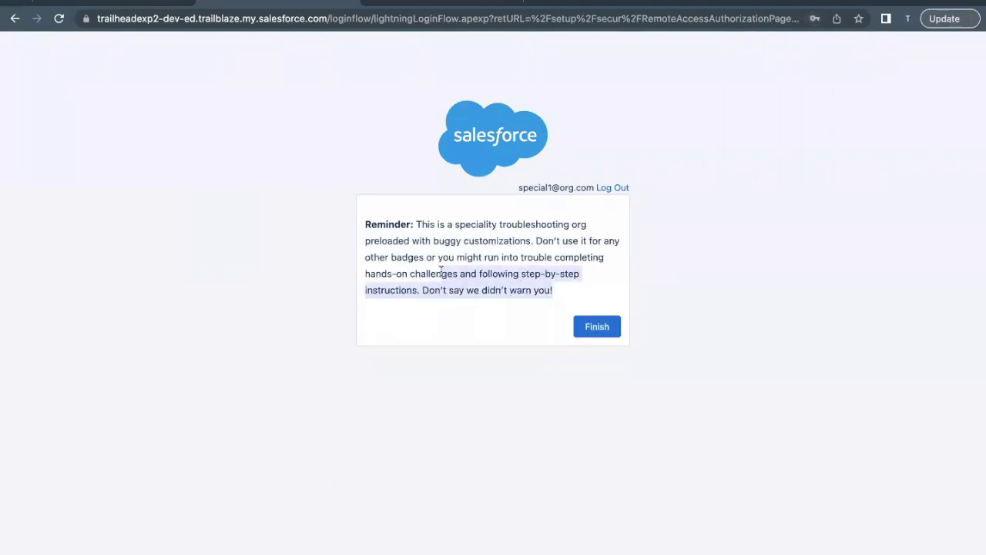
click(562, 315)
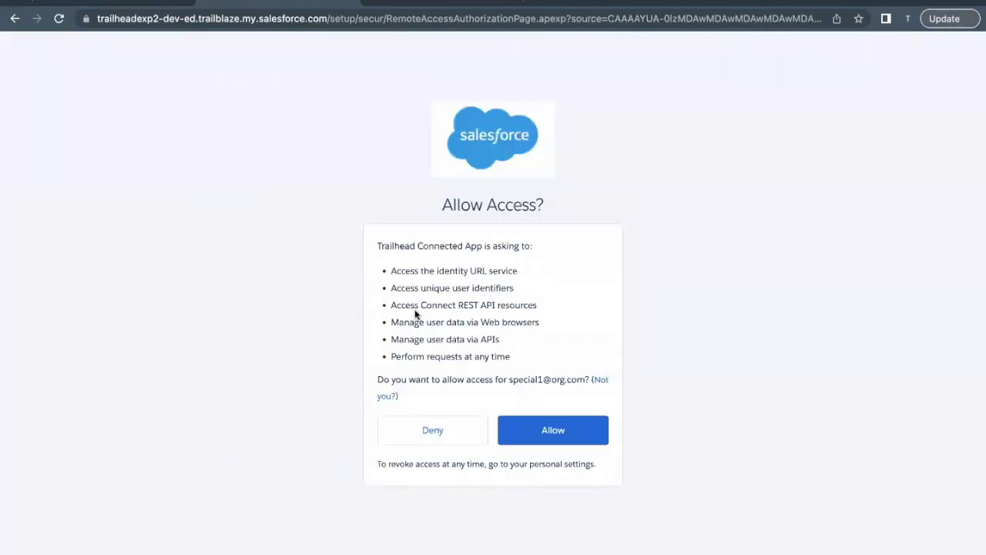
click(553, 432)
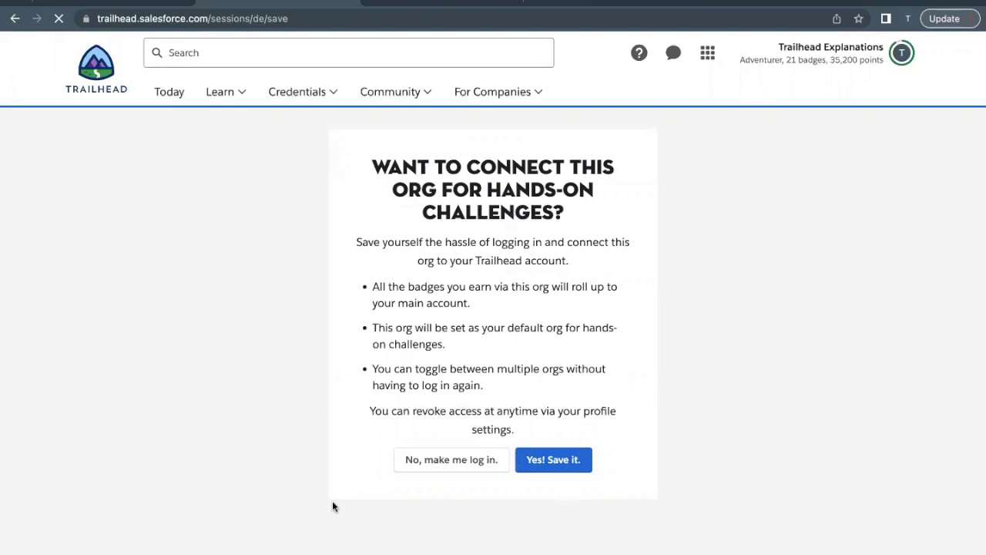
Step: Save the new special org to the Trailhead account as the challenge's hands-on org
click(528, 472)
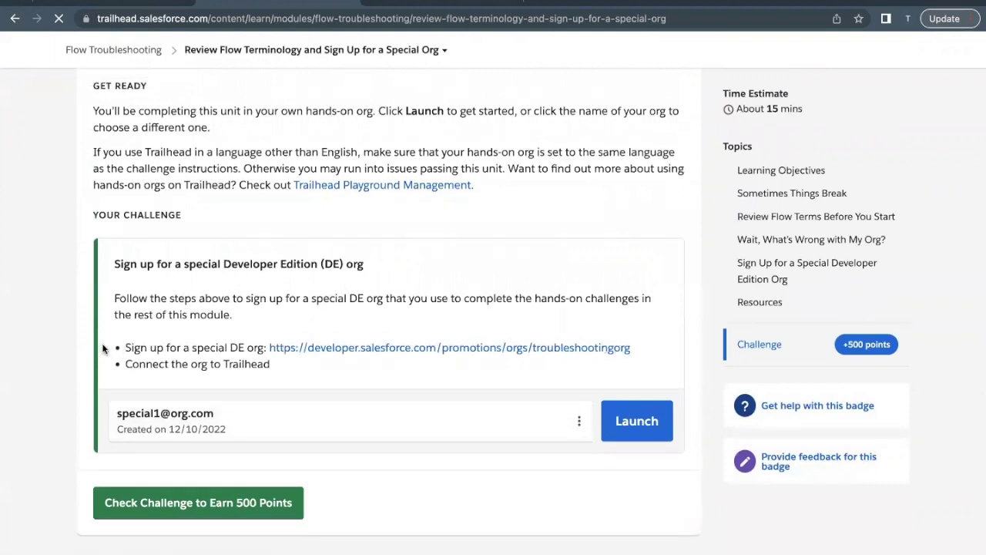
Step: Run the 500-point challenge check against the connected special org
drag(123, 347, 215, 344)
click(212, 511)
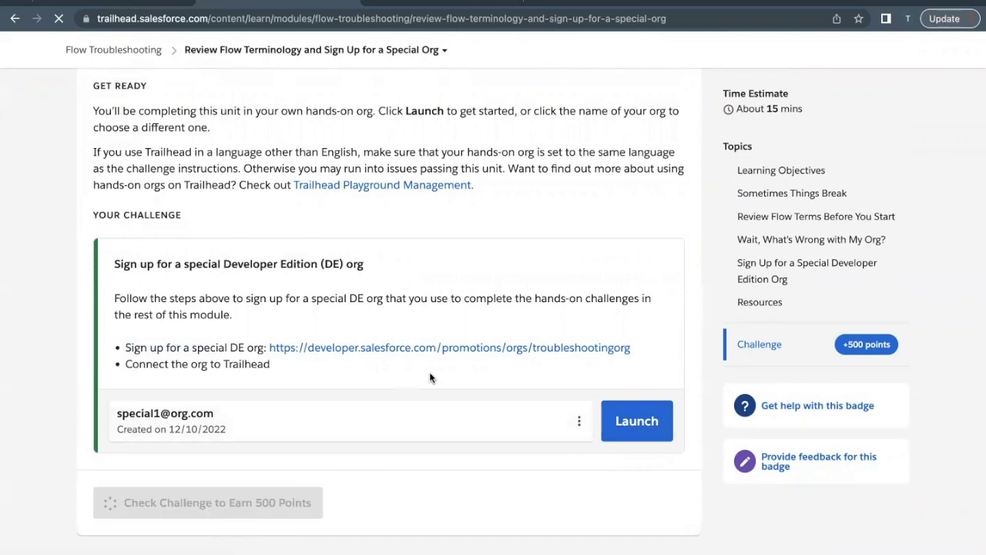